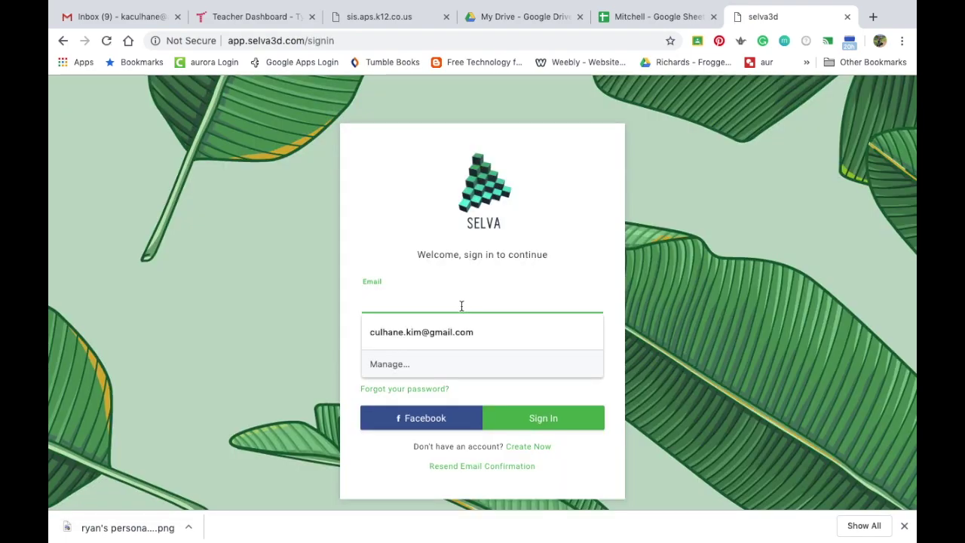
Enter the account email on the Selva3D sign-in page
text(ka)
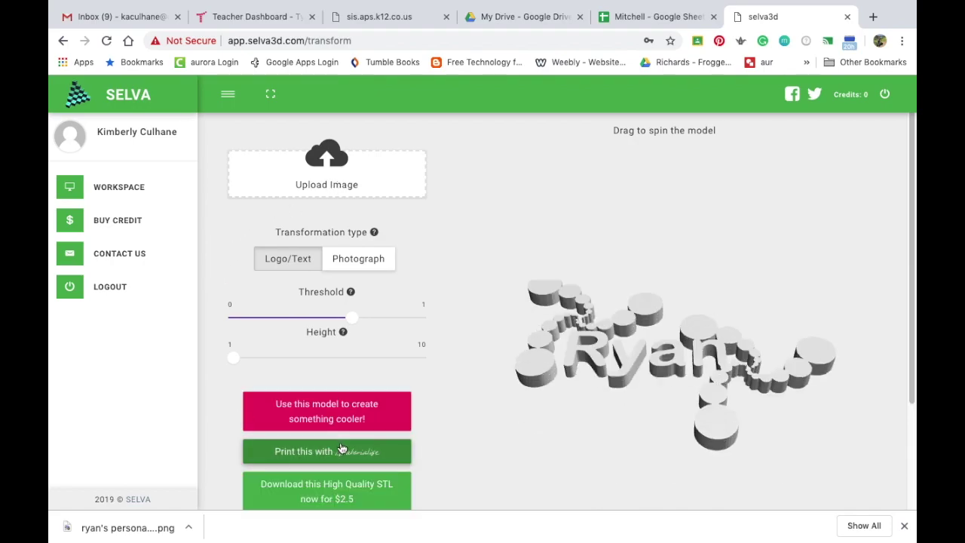
Download the logo as a free standard-quality STL, then open a new tab addressed to tinkercad
drag(909, 240, 909, 343)
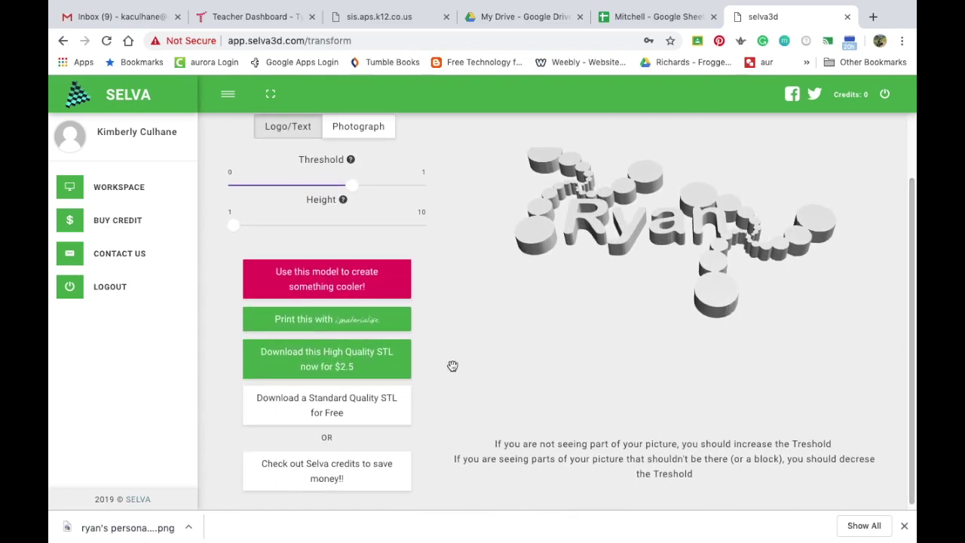
click(358, 414)
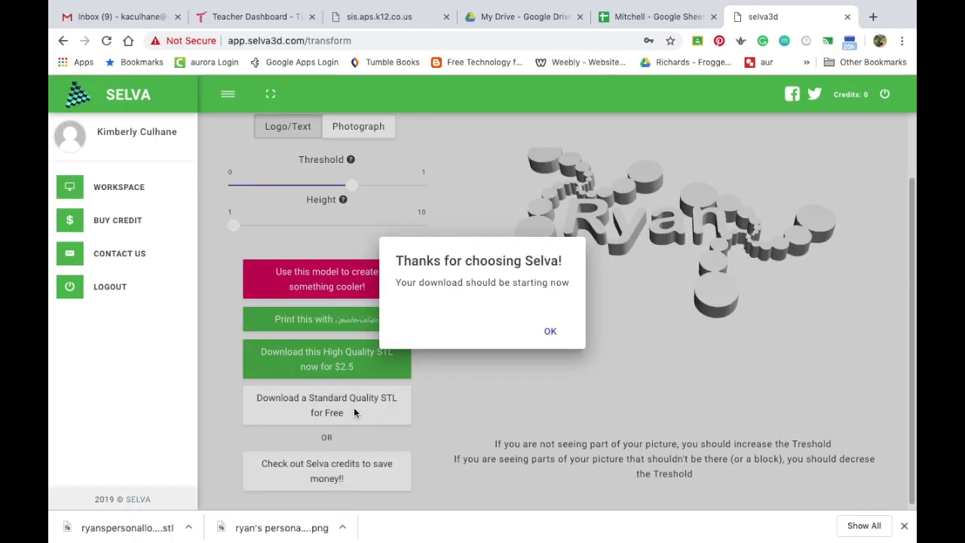
click(550, 331)
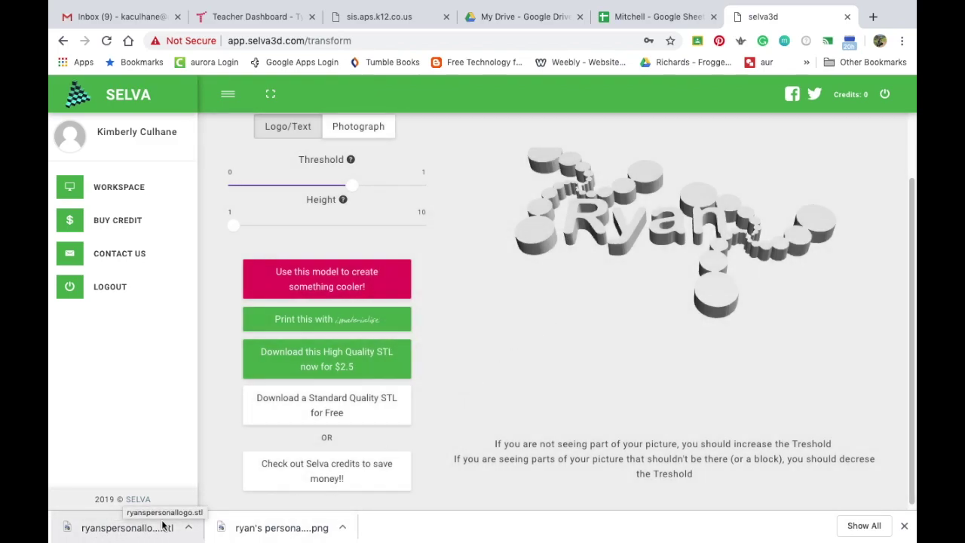
click(874, 16)
text(tinkerc)
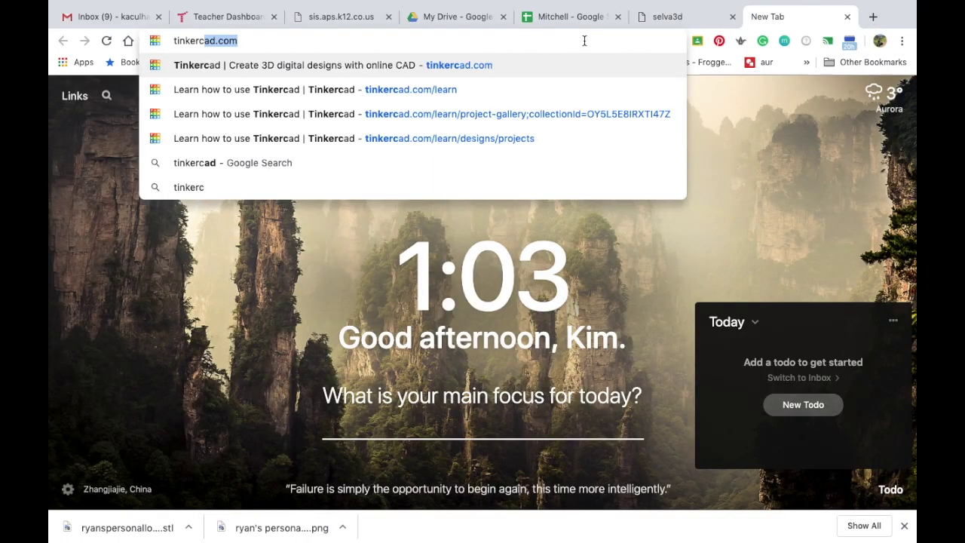
Create a new Tinkercad design and import the downloaded logo STL at scale 100
key(Return)
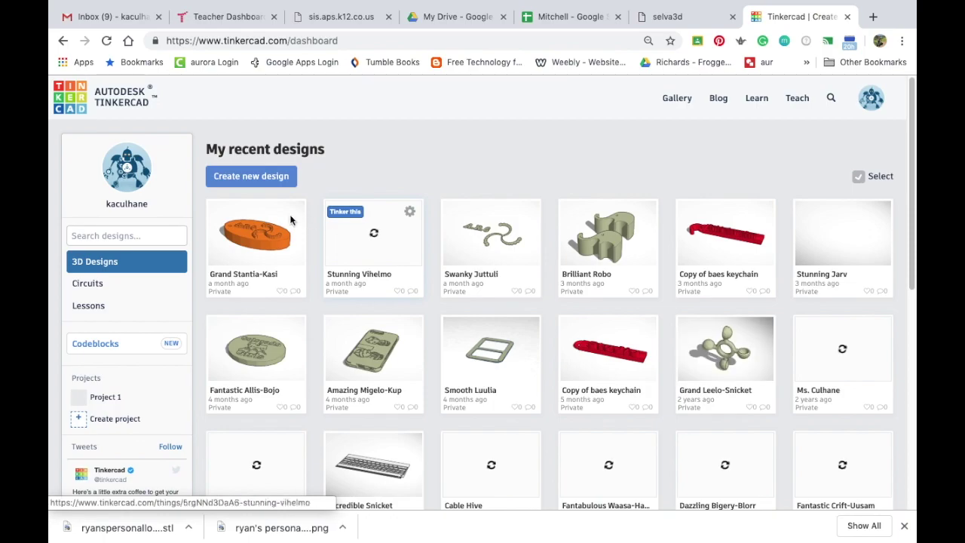
click(256, 178)
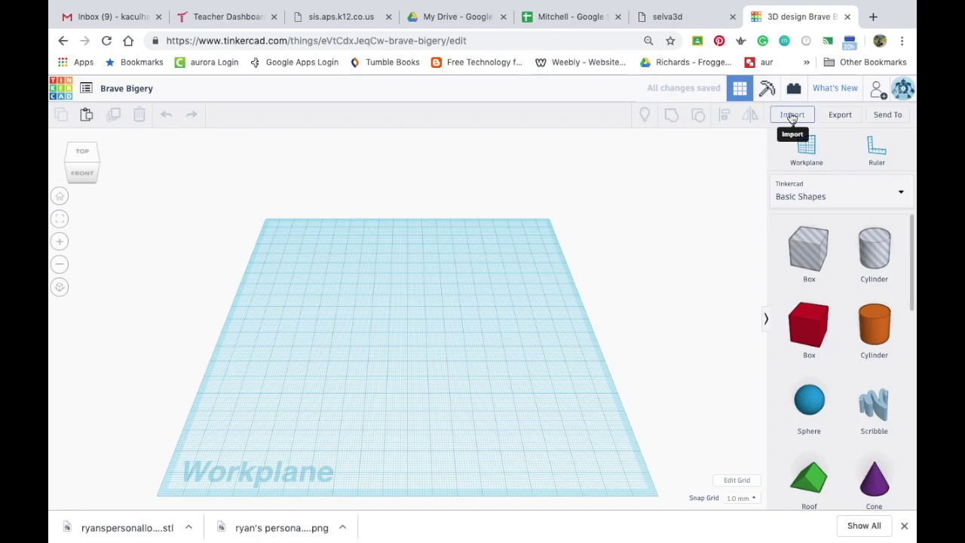
click(792, 116)
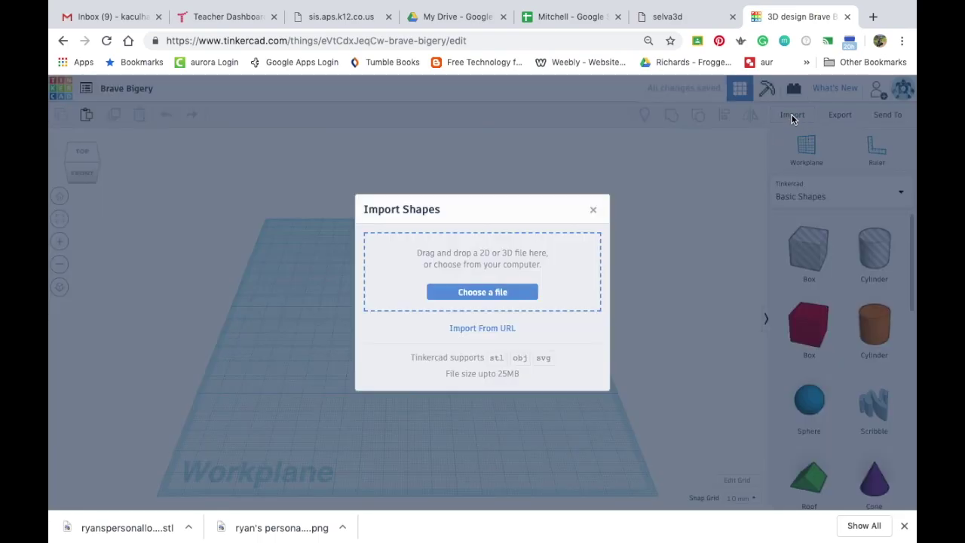
click(499, 294)
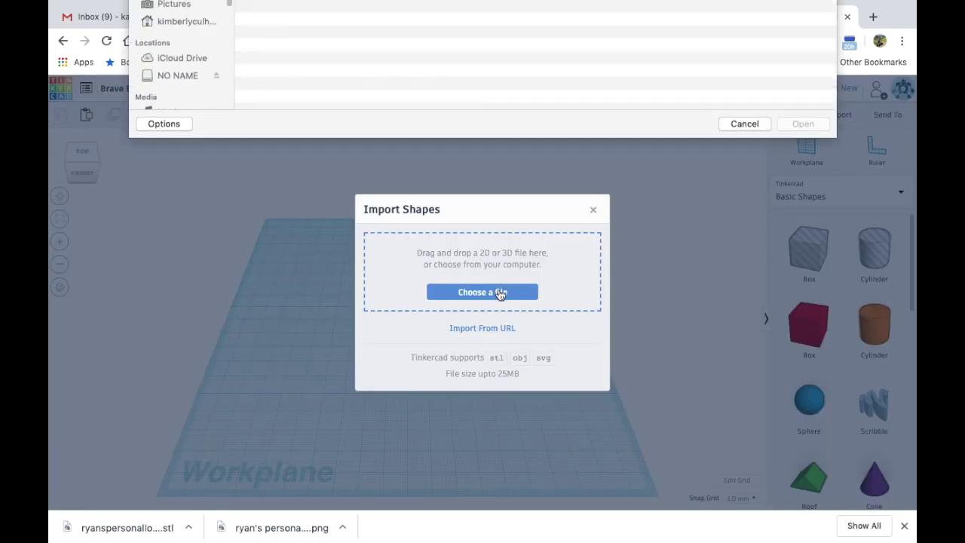
double_click(302, 54)
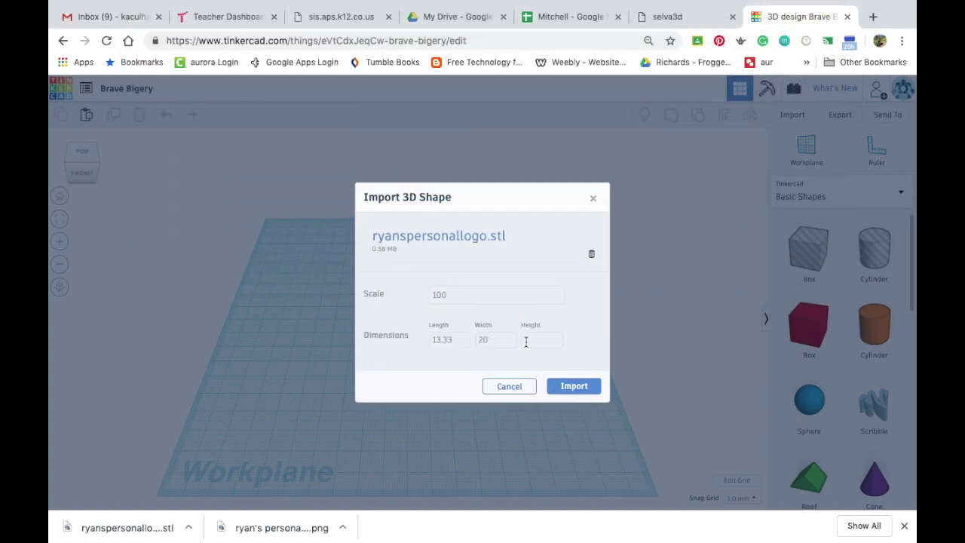
click(582, 388)
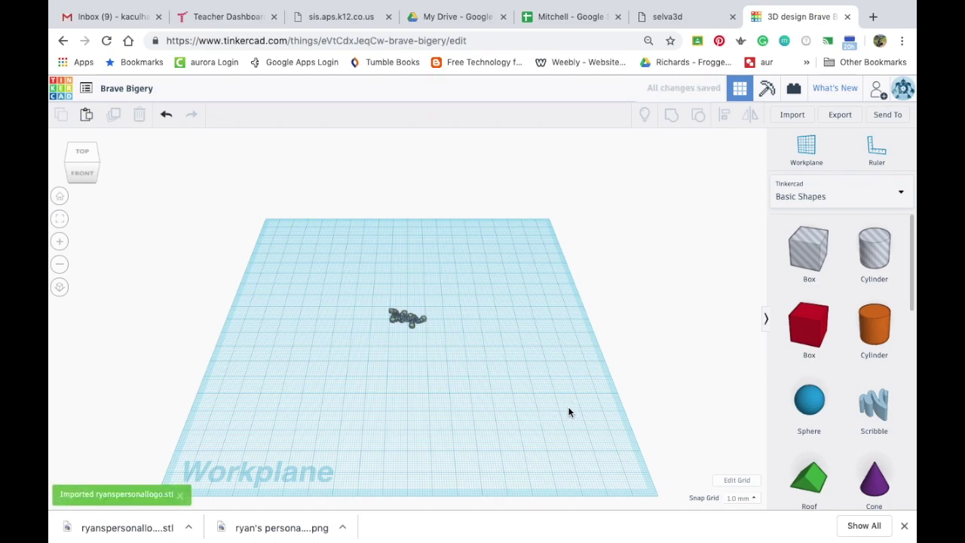
Resize the name logo to about 23 × 18.67 mm and shift it slightly on the workplane
click(410, 319)
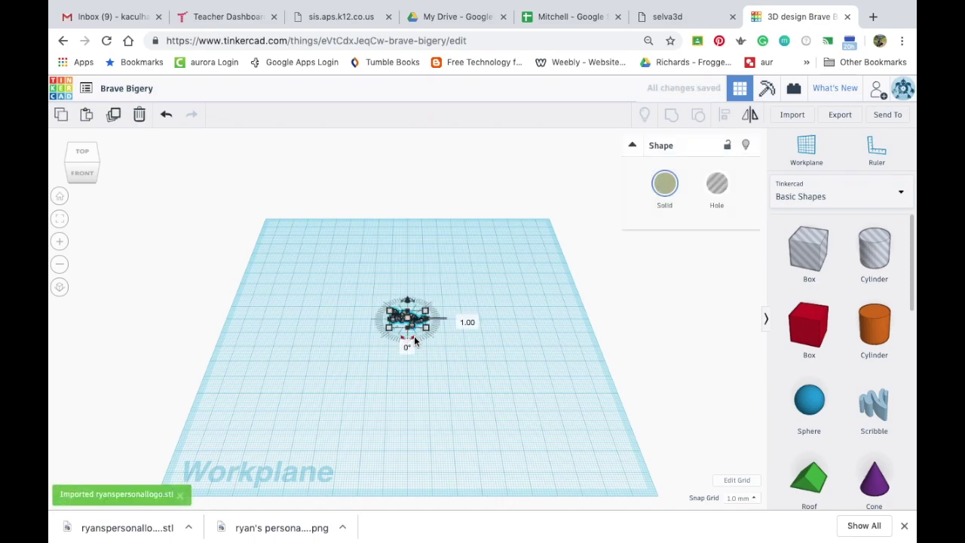
drag(426, 335, 500, 363)
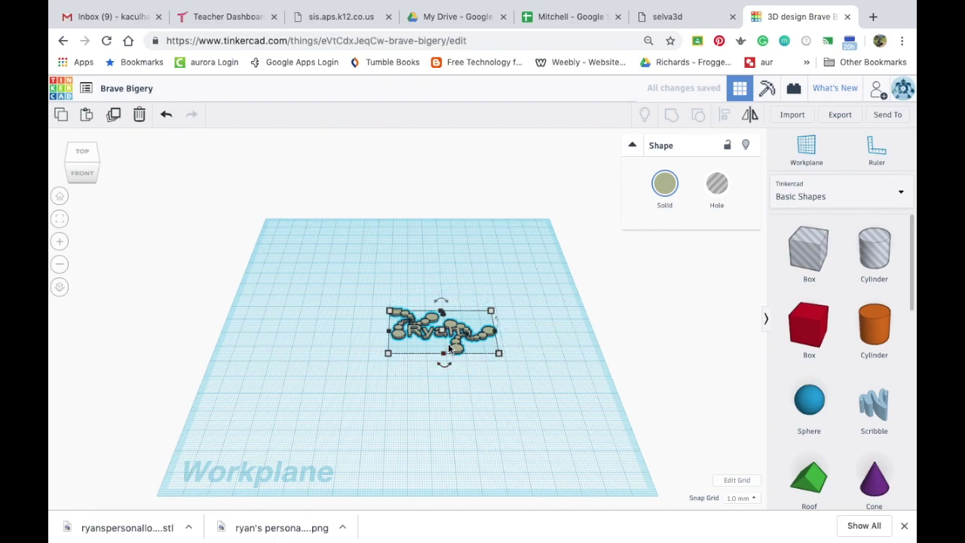
drag(431, 346, 411, 308)
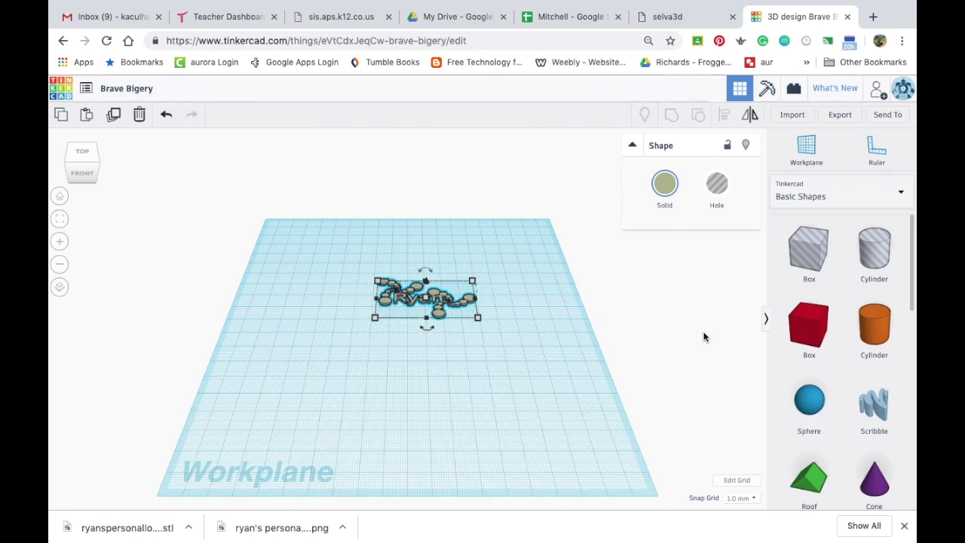
Add a red box, flatten it into a 63 × 18 mm base plate, and place the logo on it
drag(805, 338, 515, 392)
mouse_move(433, 351)
mouse_down()
mouse_move(410, 340)
mouse_move(429, 339)
mouse_move(430, 366)
mouse_up()
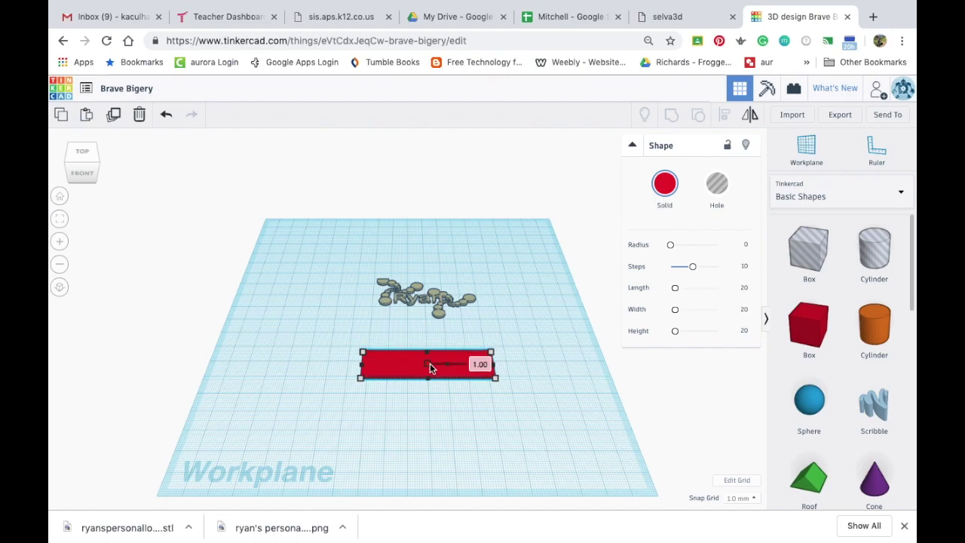
click(457, 407)
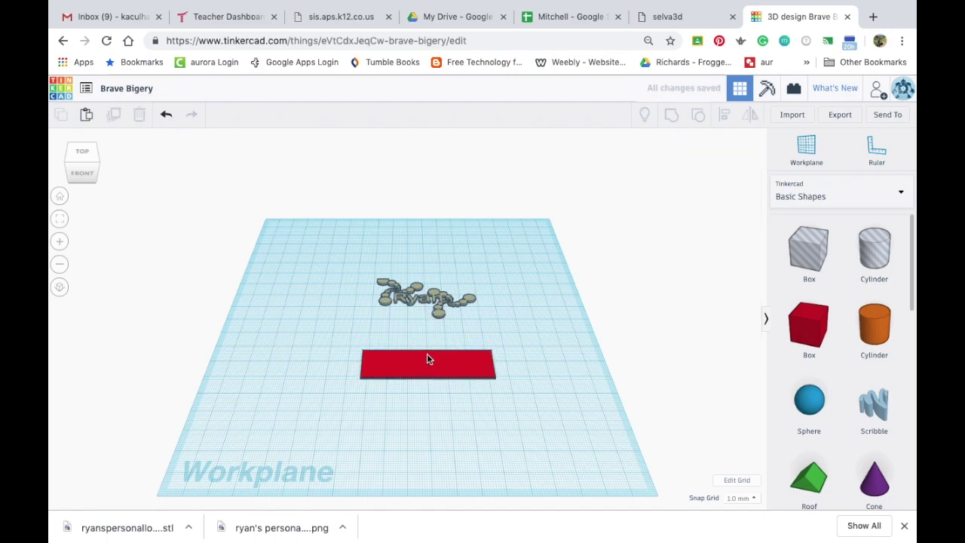
click(402, 294)
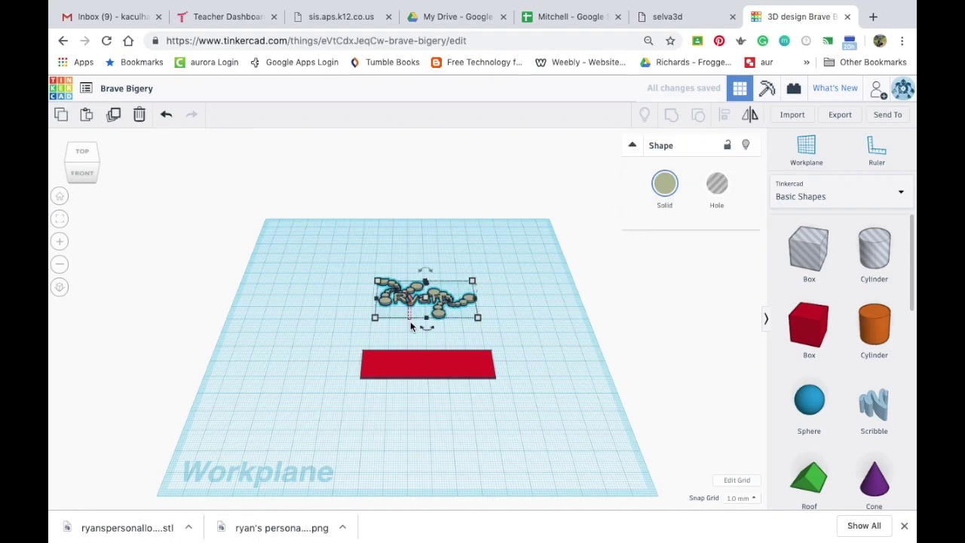
drag(426, 300, 434, 359)
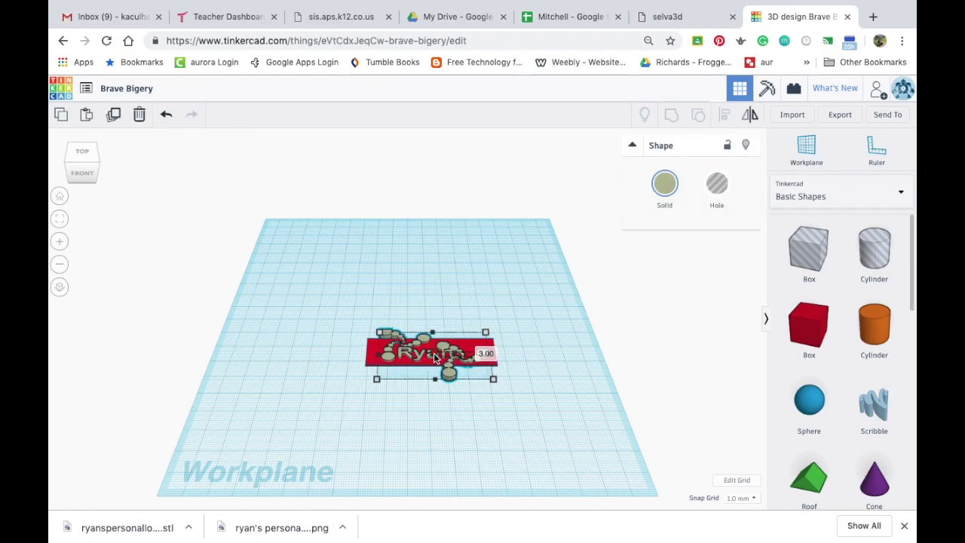
Lower the logo to 2 mm elevation and stretch the red base box larger
key(ctrl+Down)
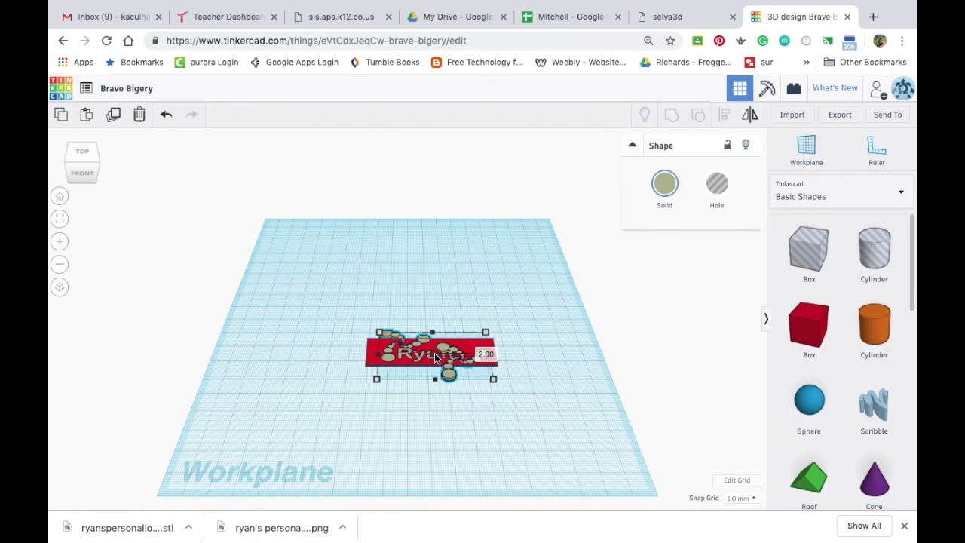
click(532, 395)
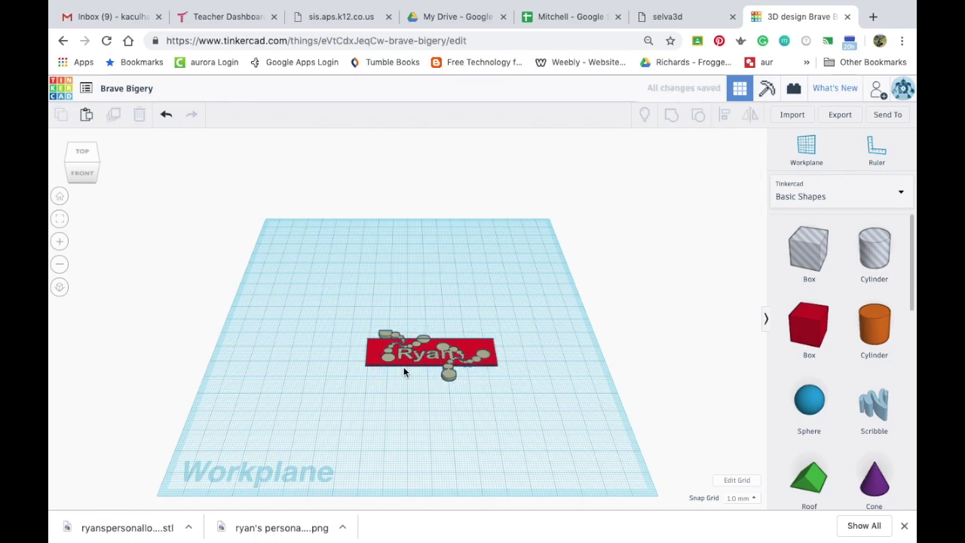
click(372, 356)
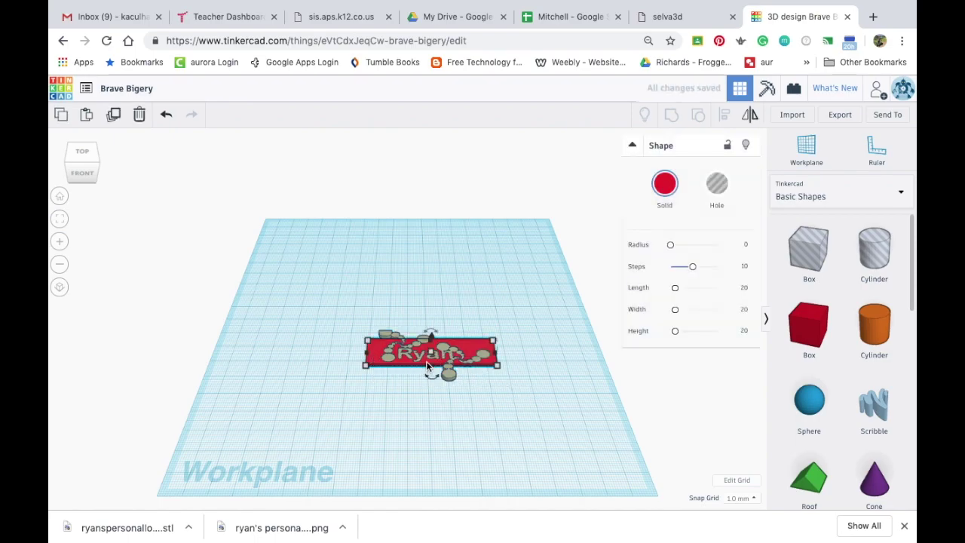
mouse_move(431, 372)
mouse_down()
mouse_move(430, 388)
mouse_move(442, 371)
mouse_move(435, 381)
mouse_up()
Reposition the red box under the letters and raise it 2 mm
right_drag(435, 380, 441, 337)
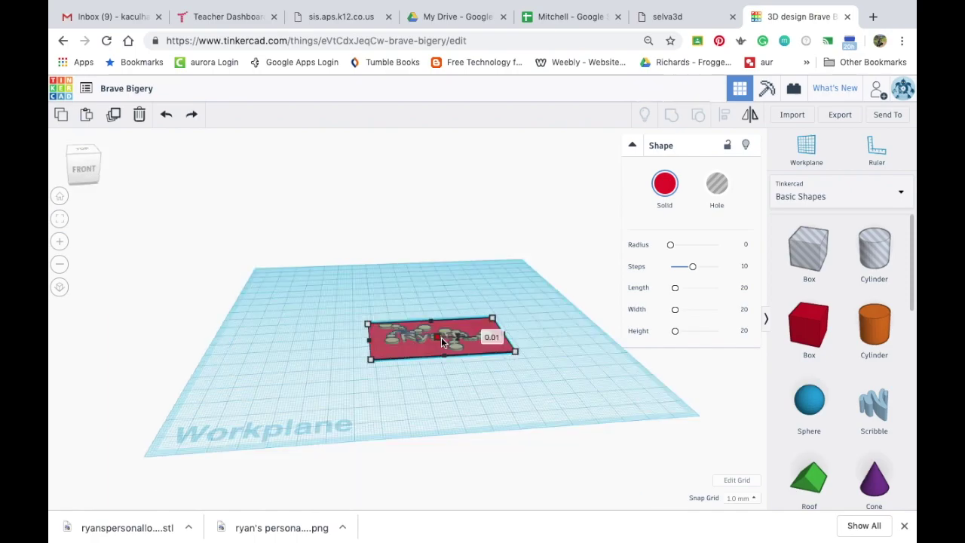
drag(434, 341, 396, 400)
right_drag(447, 334, 415, 317)
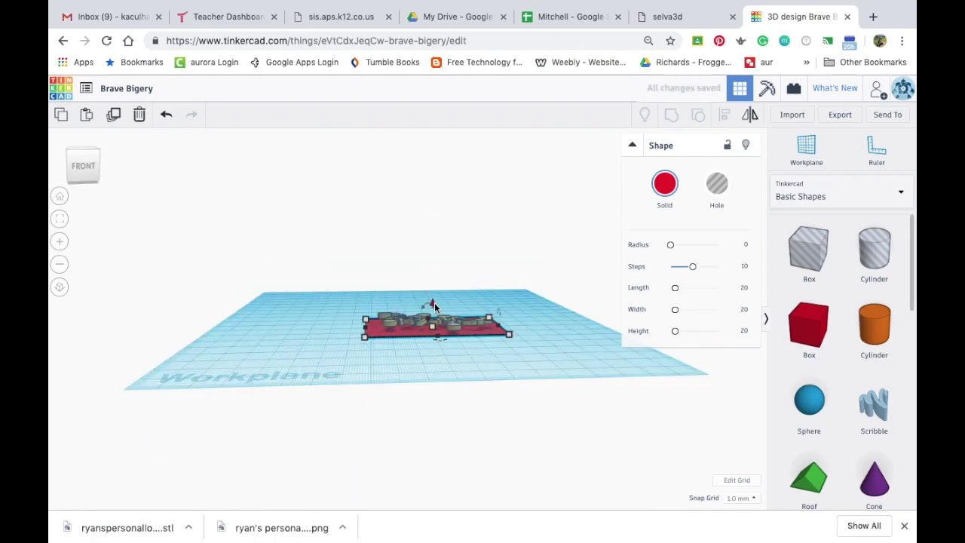
drag(434, 305, 435, 300)
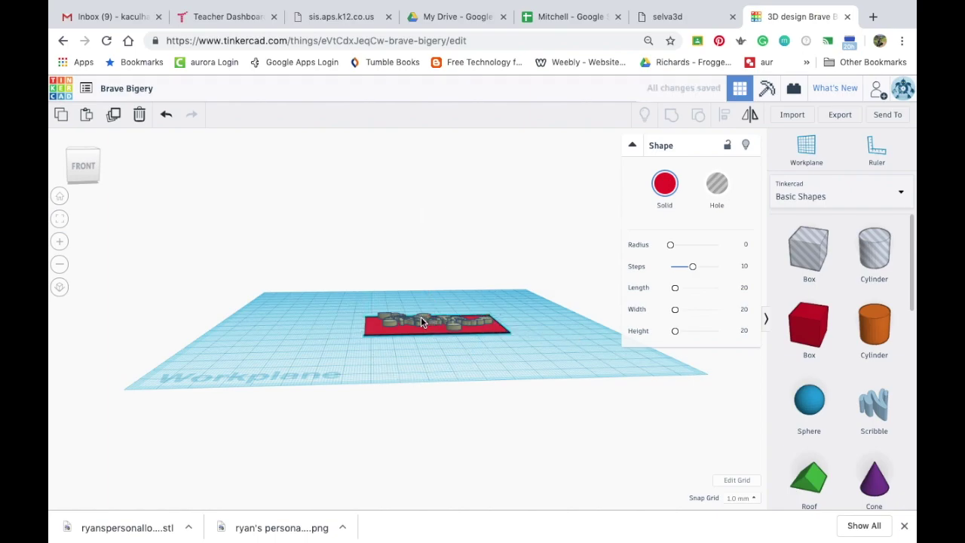
Sink the name letters 2 mm down to -2.00 mm into the base
click(421, 322)
drag(436, 298, 436, 303)
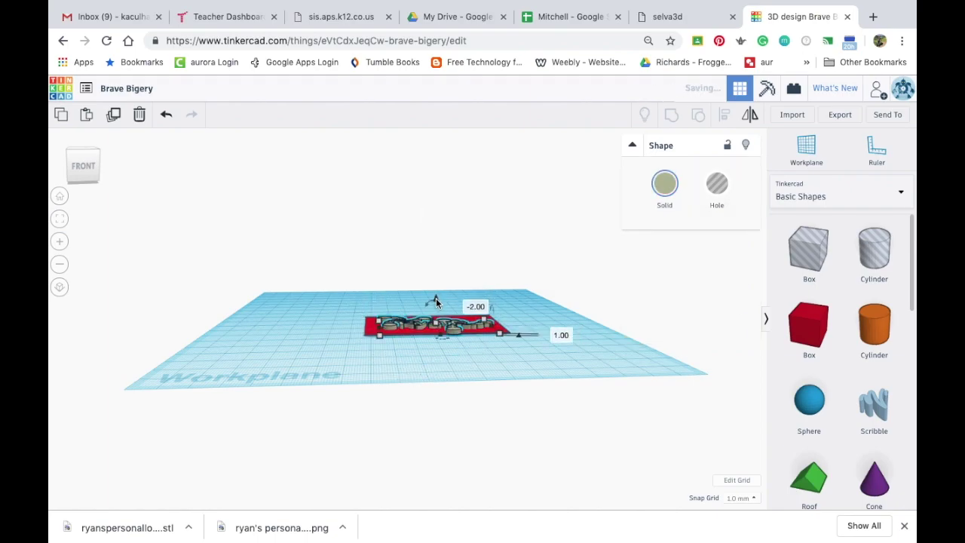
drag(91, 175, 90, 181)
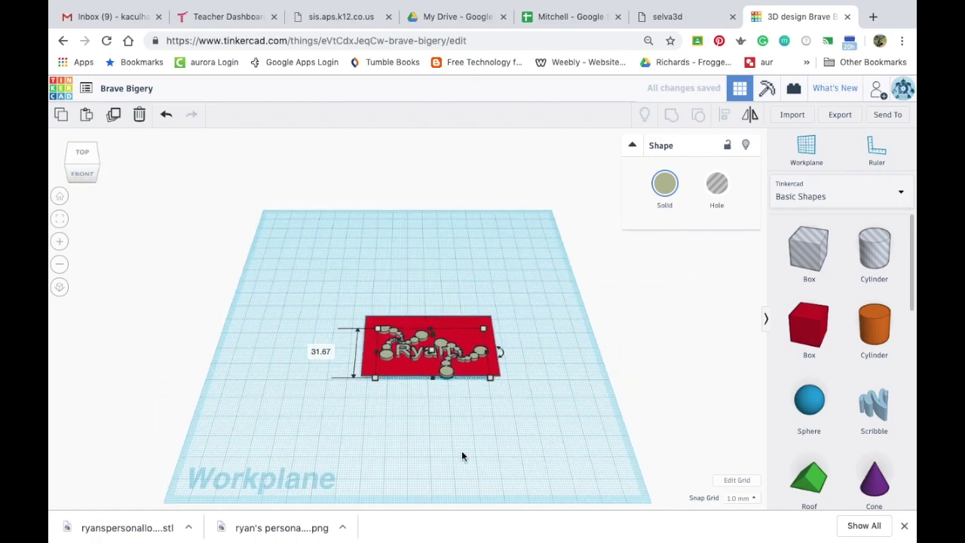
Nudge the red base box toward the front with the arrow key
click(476, 426)
click(392, 362)
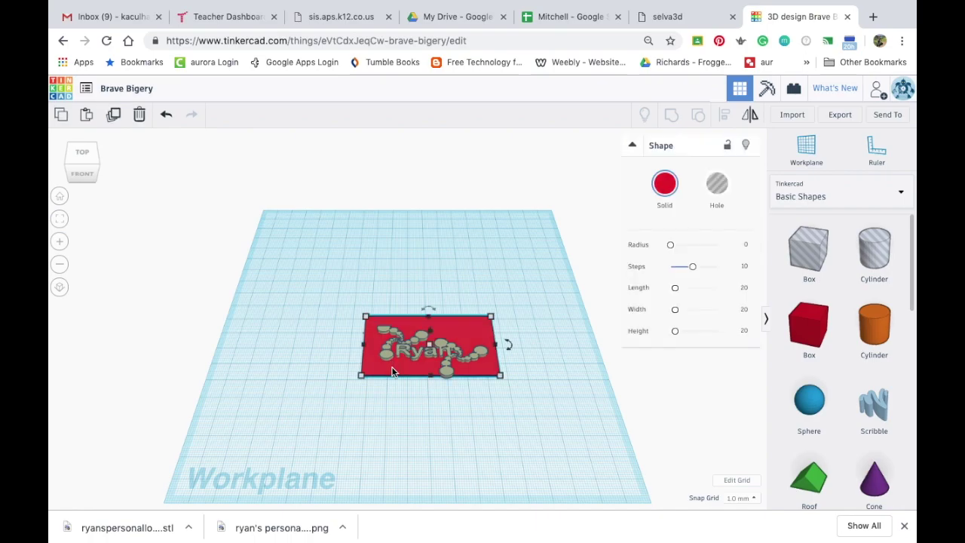
key(Down)
key(Down)
key(Down)
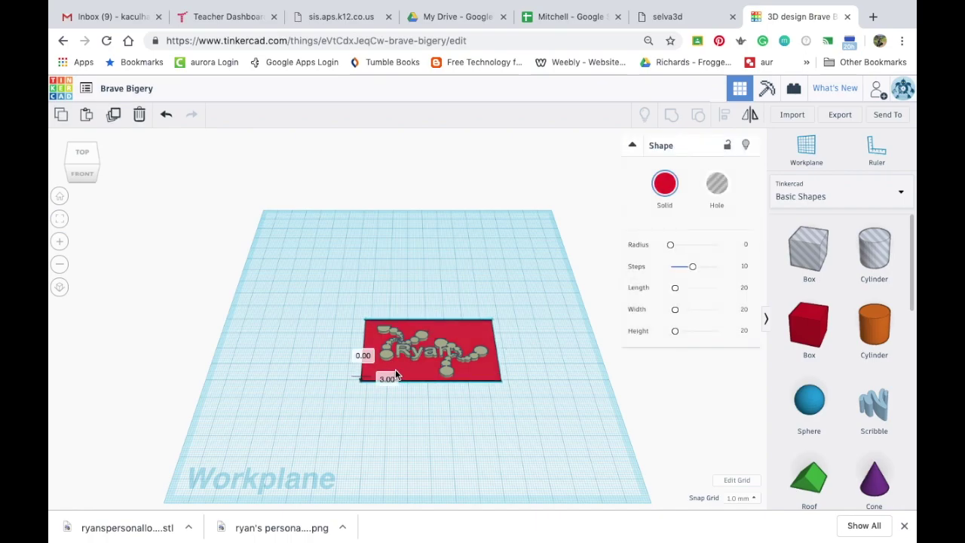
click(411, 356)
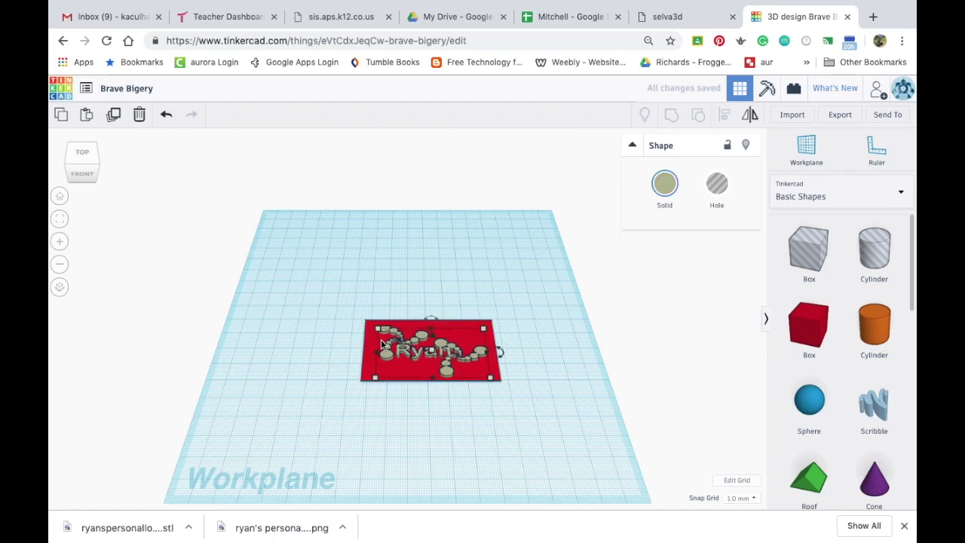
Align the letters and base box, centring them both ways, then reselect both shapes
click(372, 350)
shift+click(369, 349)
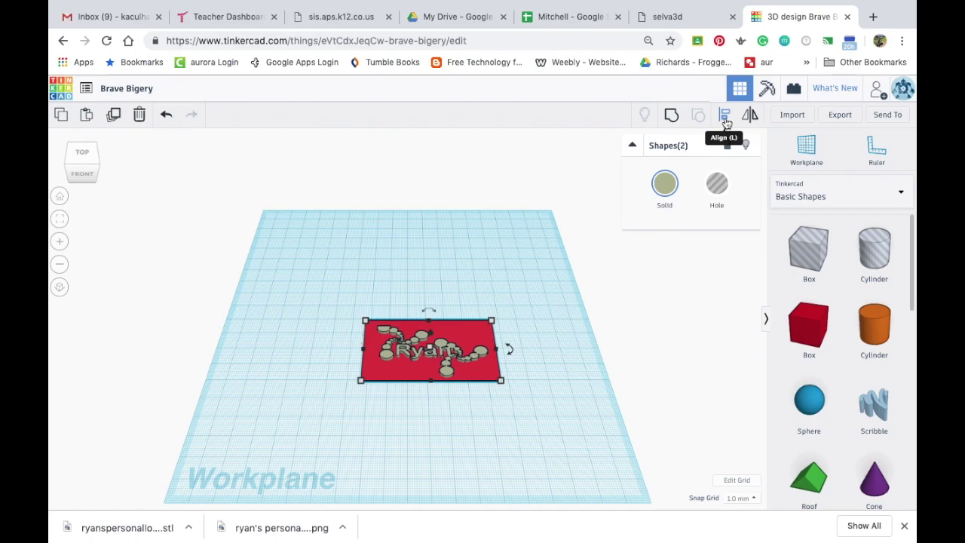
click(725, 120)
click(349, 348)
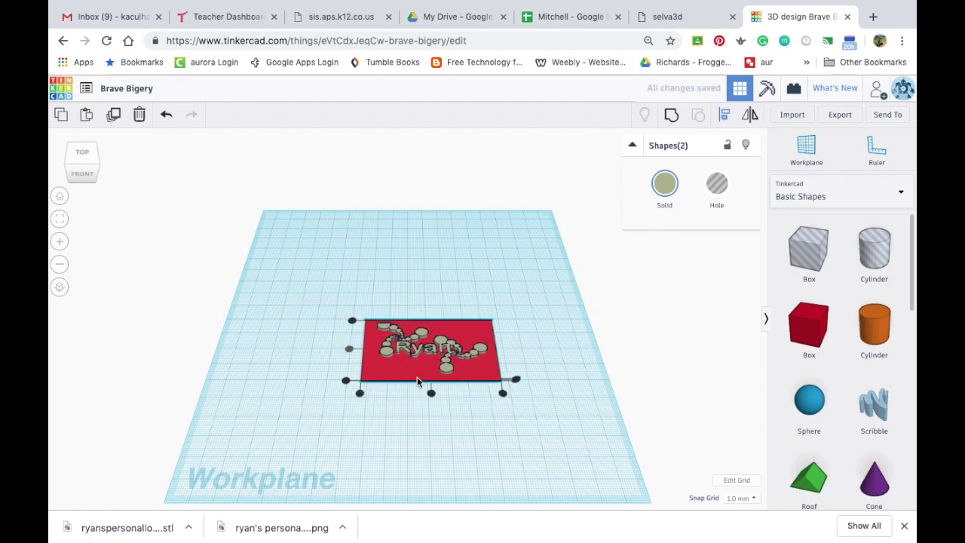
click(431, 393)
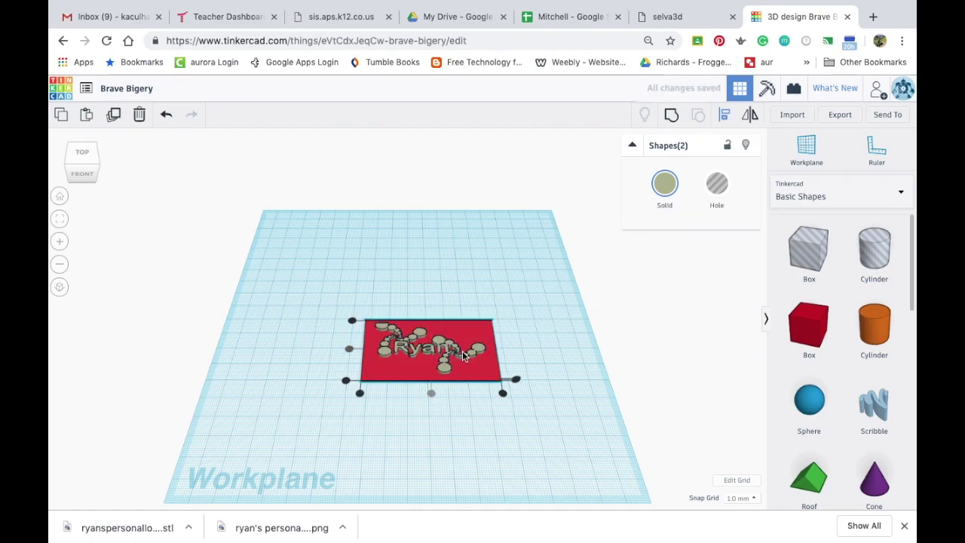
click(524, 324)
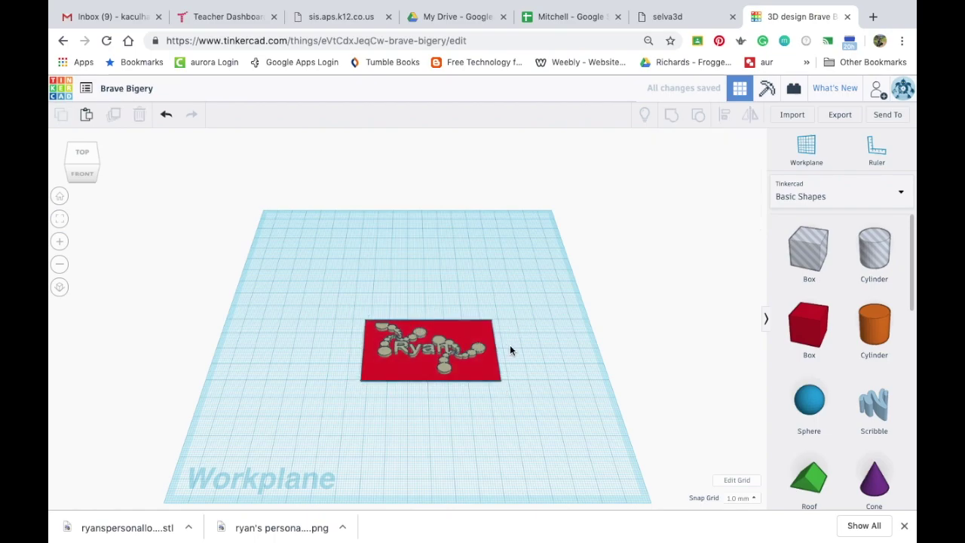
drag(325, 304, 505, 407)
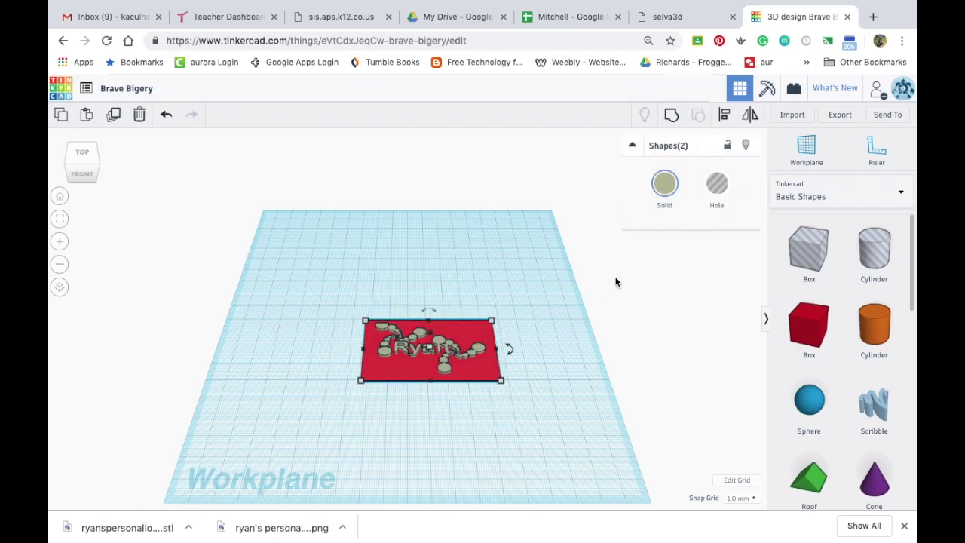
Group the letters and base into one shape and export it as Brave Bigery.stl
click(681, 120)
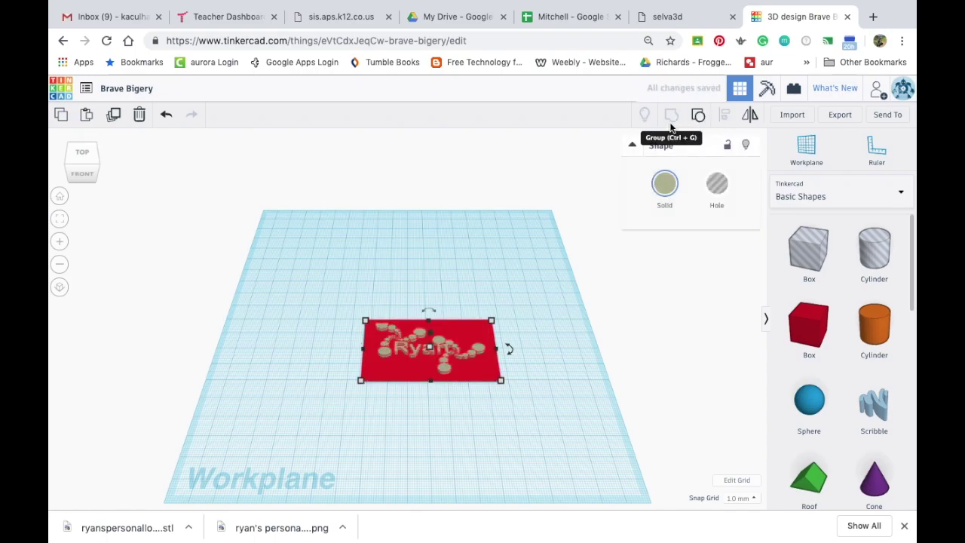
click(510, 280)
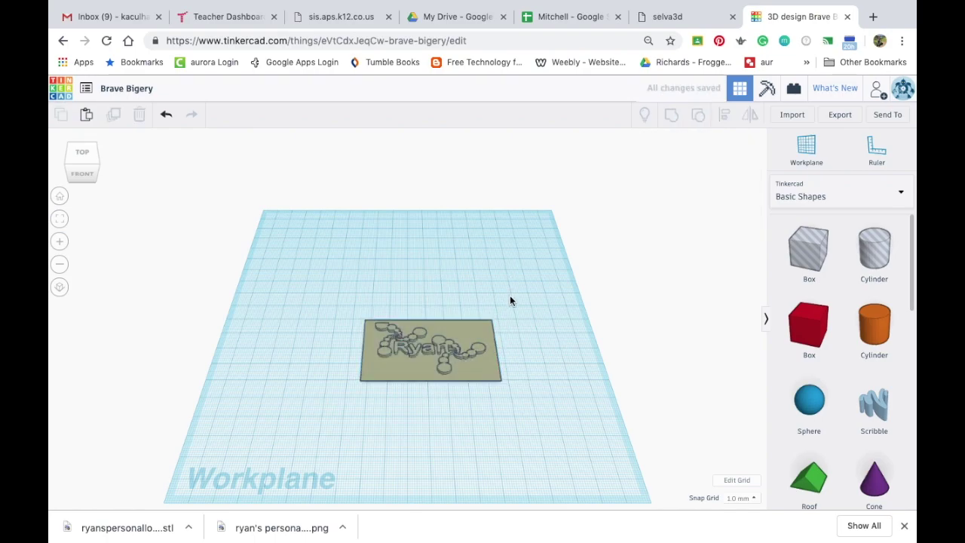
click(842, 117)
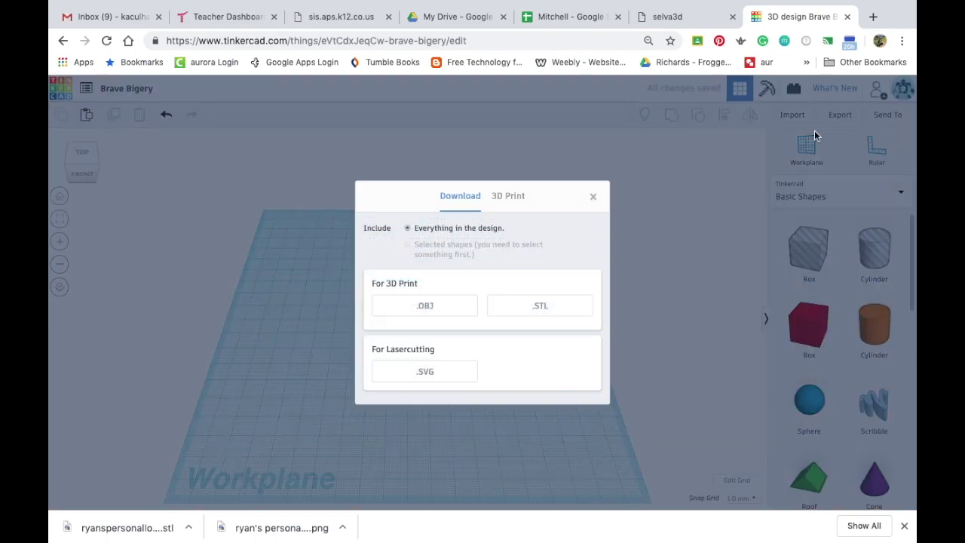
click(541, 307)
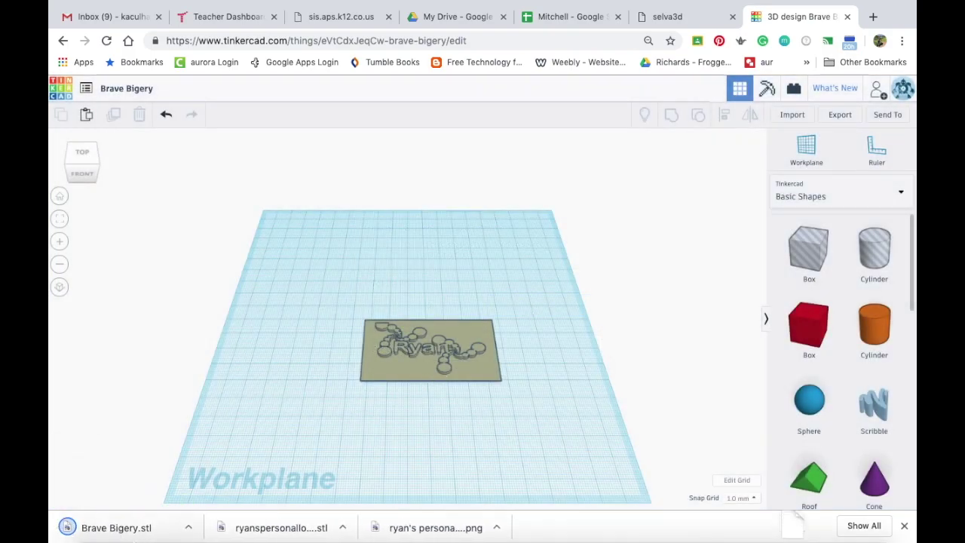